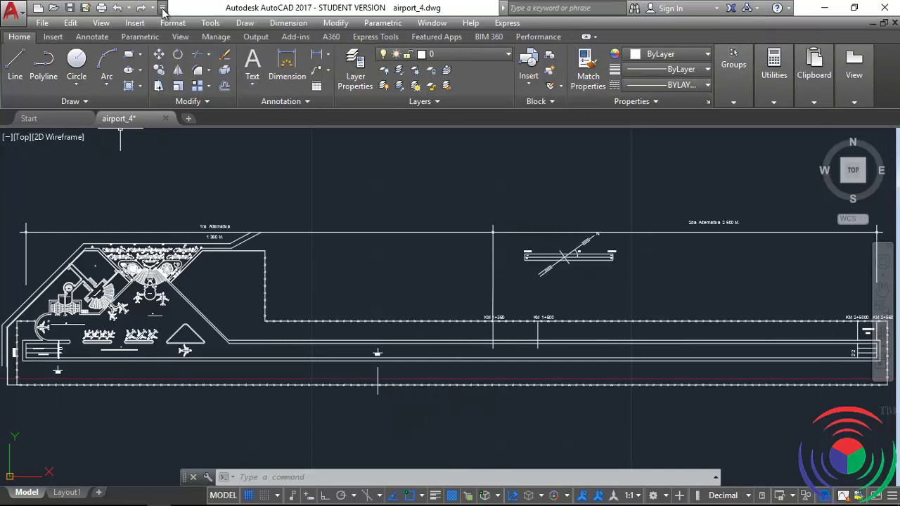
- Add the Workspace switcher and Properties to the quick access toolbar, then remove both
{"action": "left_click", "coordinate": [162, 9]}
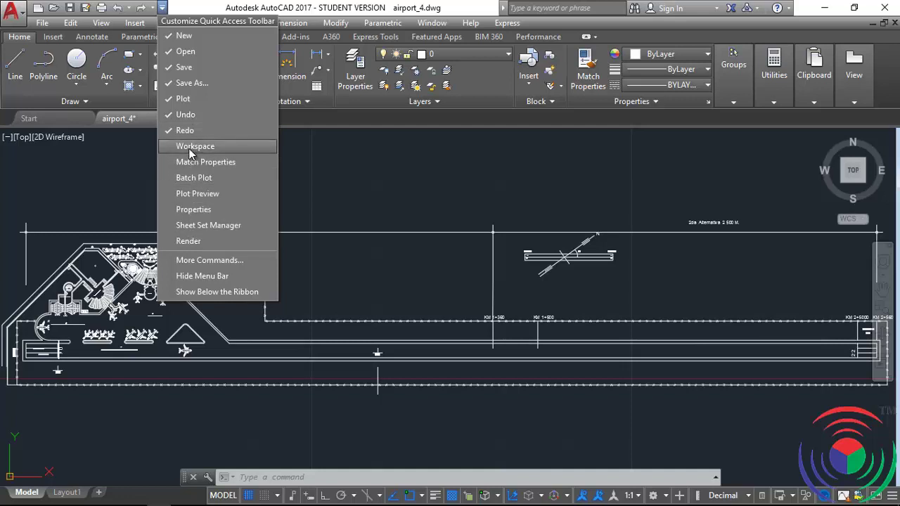
{"action": "left_click", "coordinate": [190, 147]}
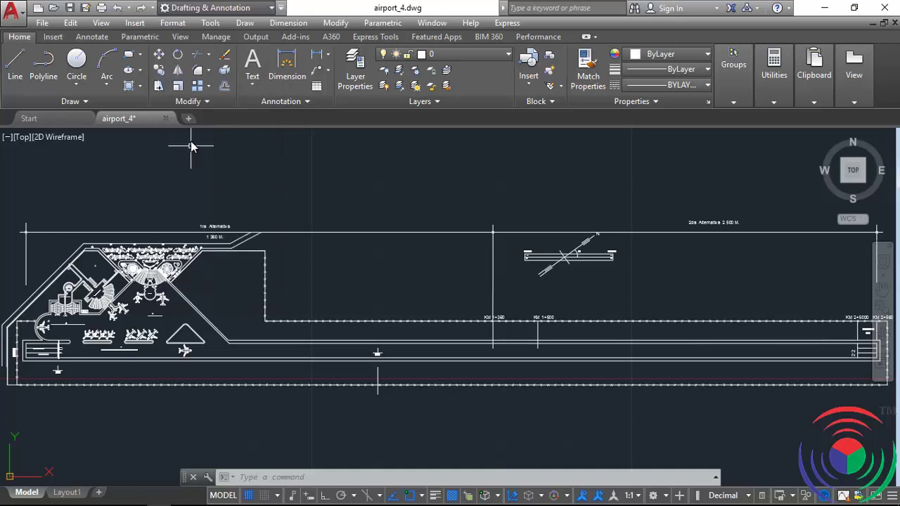
{"action": "left_click", "coordinate": [280, 7]}
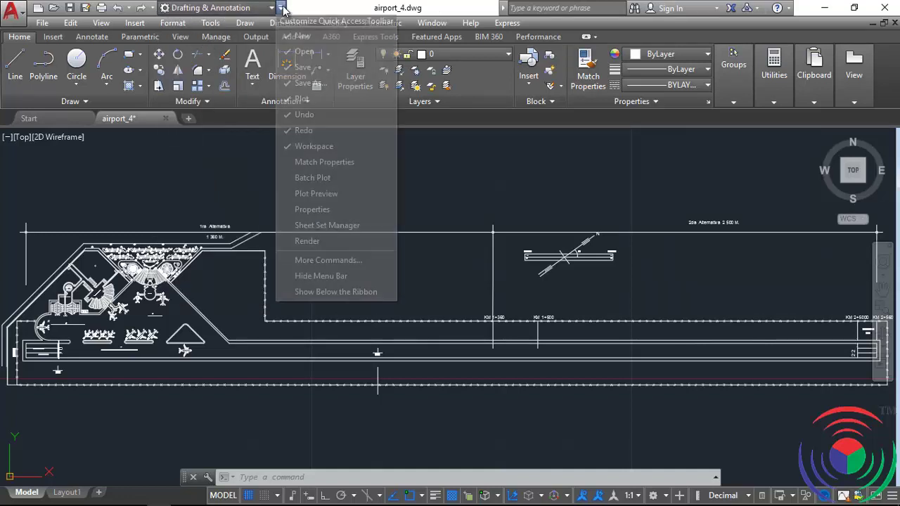
{"action": "left_click", "coordinate": [312, 210]}
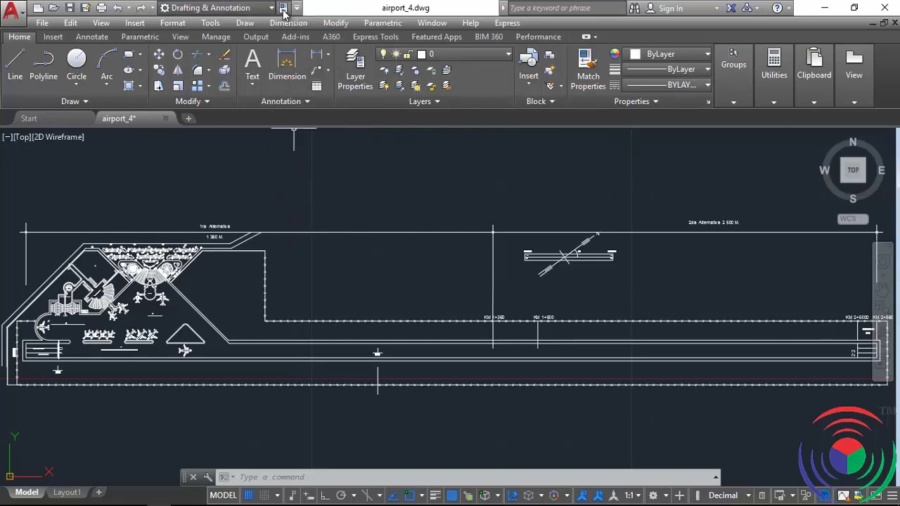
{"action": "right_click", "coordinate": [284, 11]}
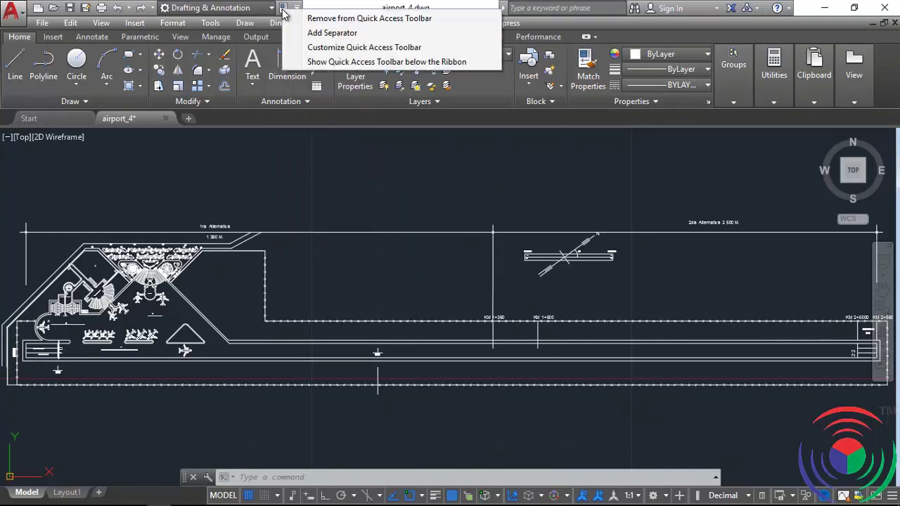
{"action": "left_click", "coordinate": [343, 19]}
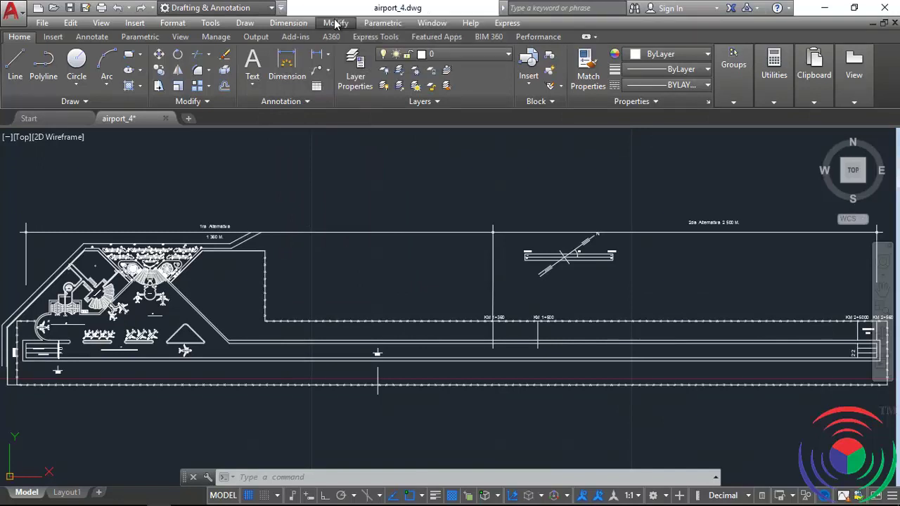
{"action": "right_click", "coordinate": [220, 11]}
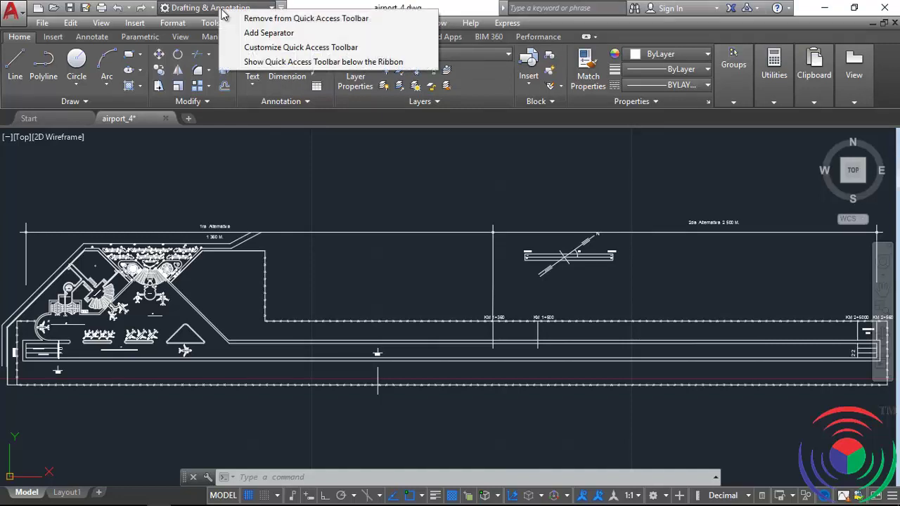
{"action": "left_click", "coordinate": [264, 19]}
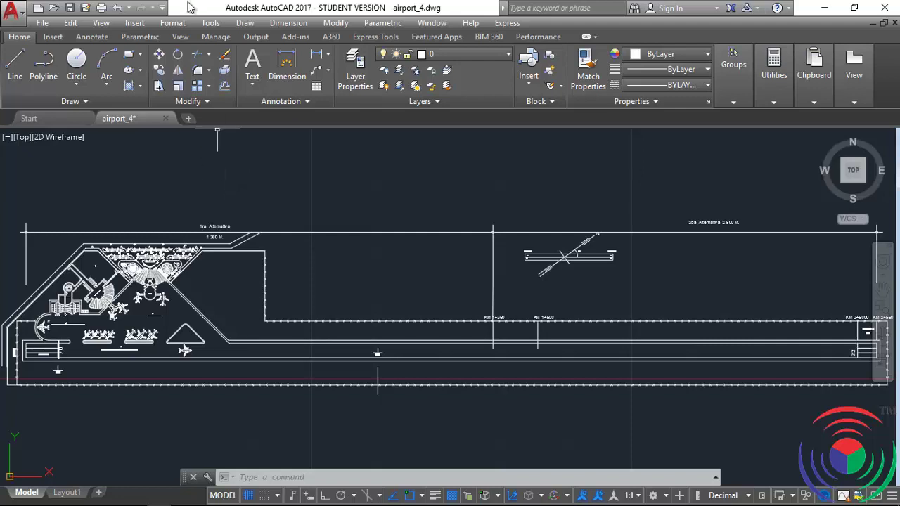
- Remove Redo and Undo from the quick access toolbar, then restore both
{"action": "right_click", "coordinate": [141, 8]}
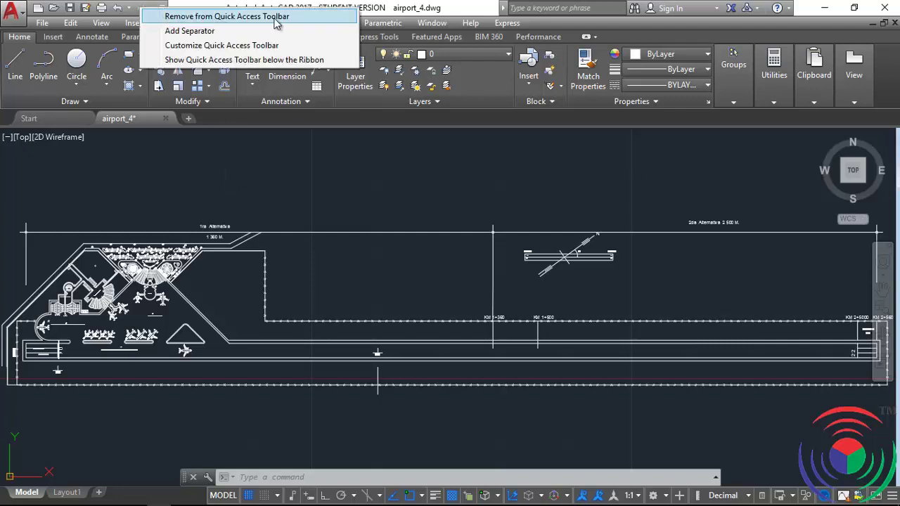
{"action": "left_click", "coordinate": [185, 9]}
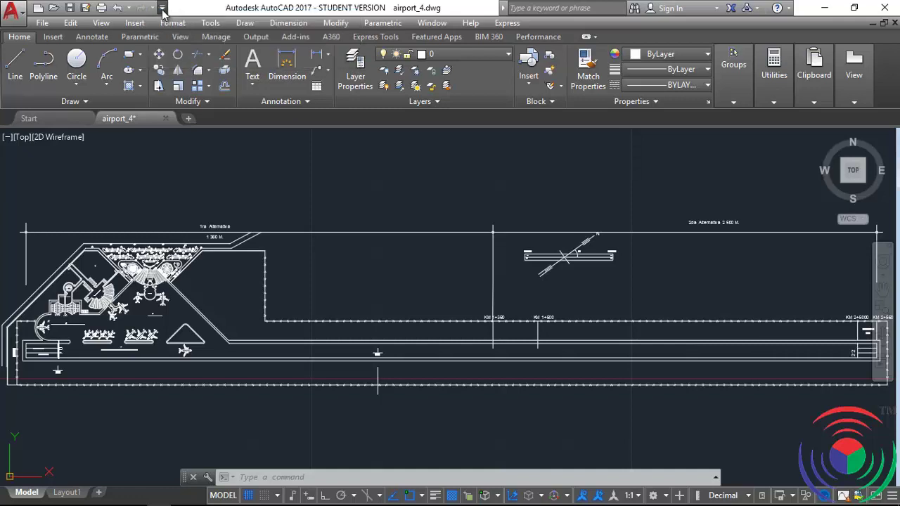
{"action": "left_click", "coordinate": [162, 8]}
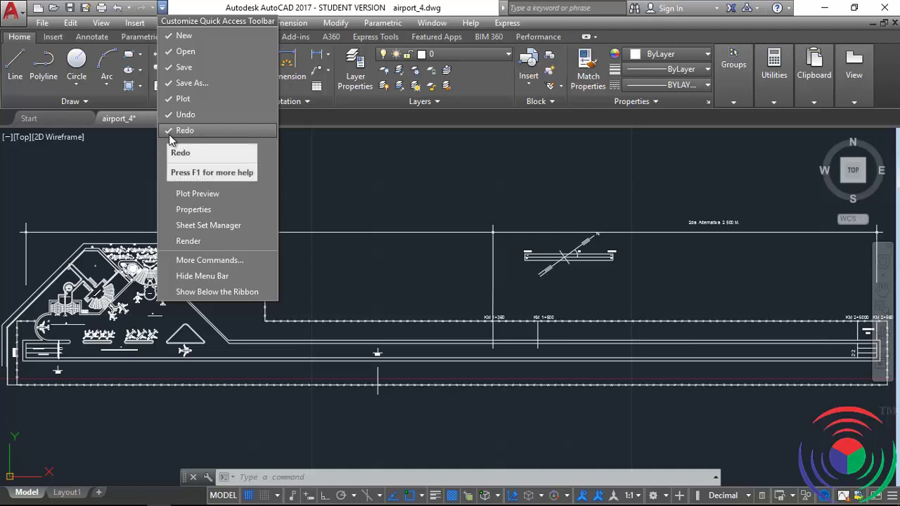
{"action": "left_click", "coordinate": [171, 133]}
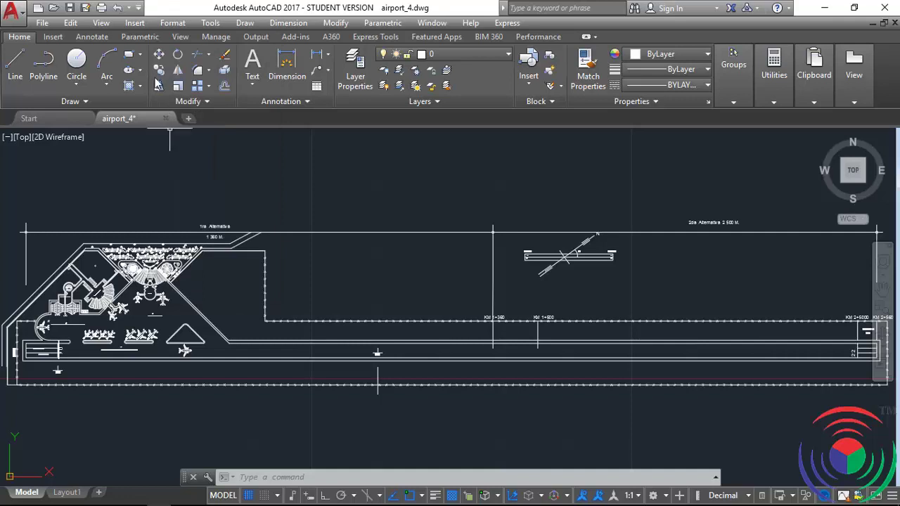
{"action": "left_click", "coordinate": [138, 7]}
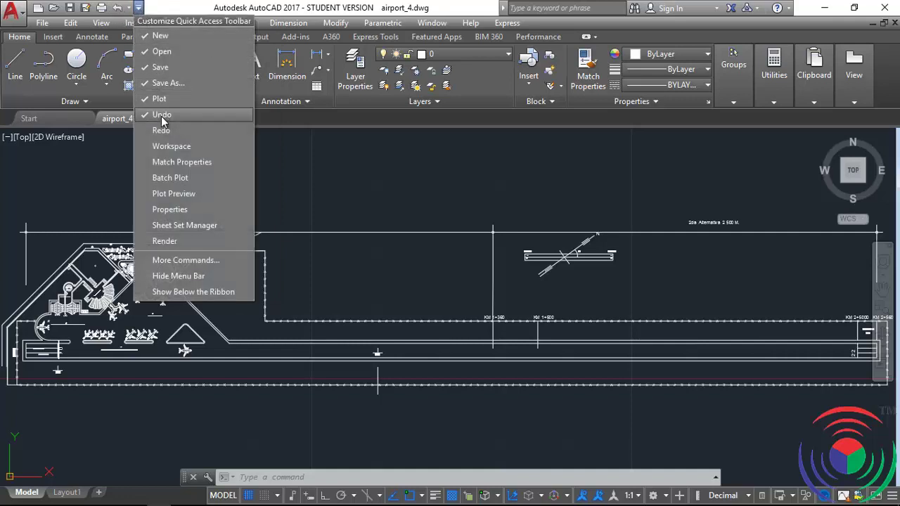
{"action": "left_click", "coordinate": [147, 115]}
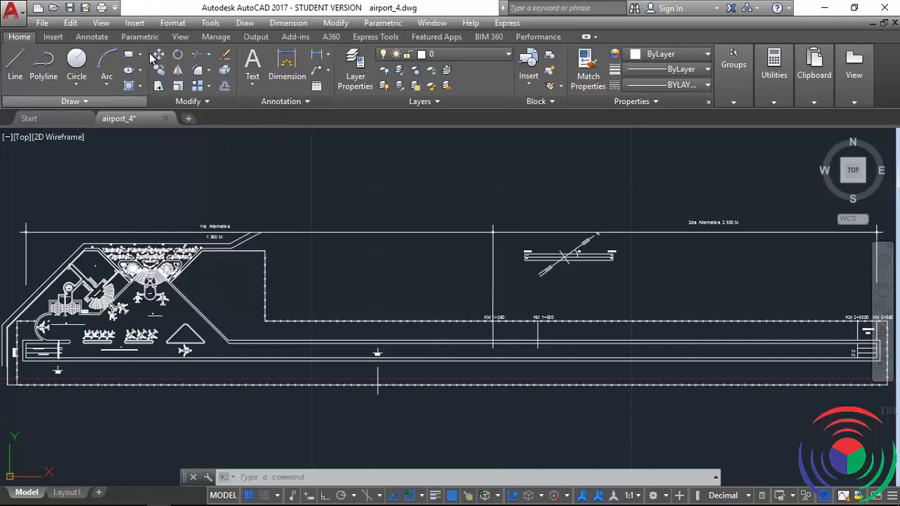
{"action": "left_click", "coordinate": [115, 7]}
{"action": "left_click", "coordinate": [137, 114]}
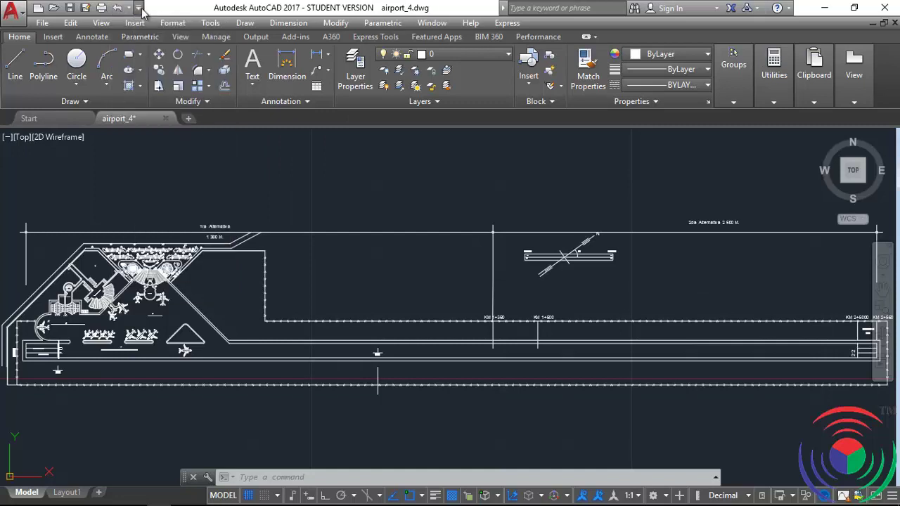
{"action": "left_click", "coordinate": [139, 7]}
{"action": "left_click", "coordinate": [162, 130]}
- Add Workspace and Match Properties to the quick access toolbar, then take both off again
{"action": "left_click", "coordinate": [162, 7]}
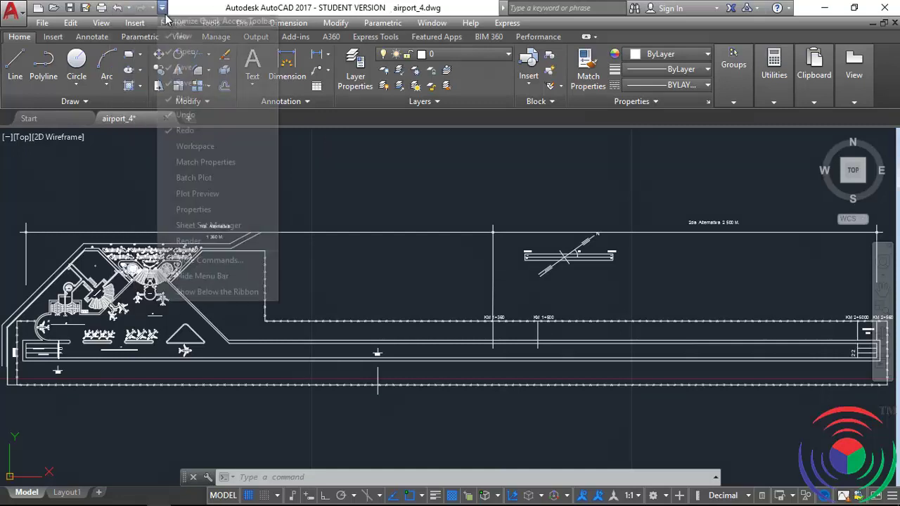
{"action": "left_click", "coordinate": [187, 146]}
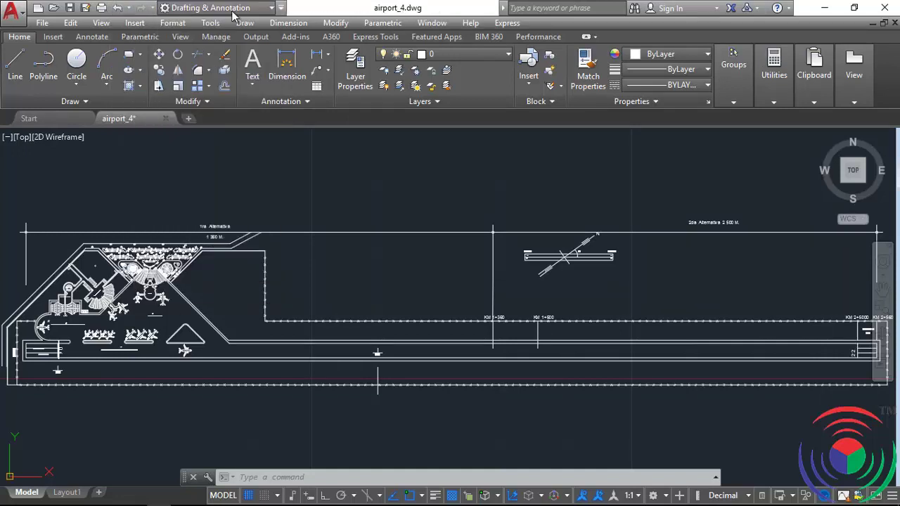
{"action": "left_click", "coordinate": [281, 7]}
{"action": "left_click", "coordinate": [299, 163]}
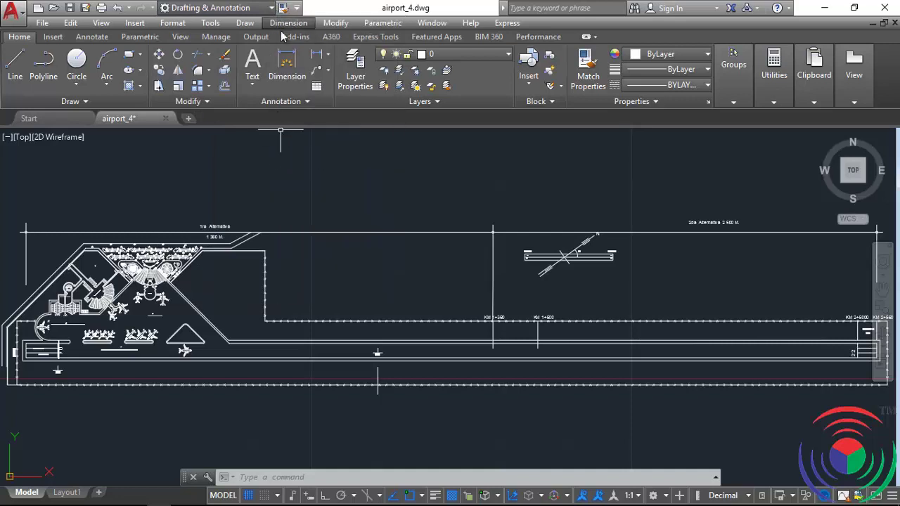
{"action": "left_click", "coordinate": [298, 8]}
{"action": "left_click", "coordinate": [308, 164]}
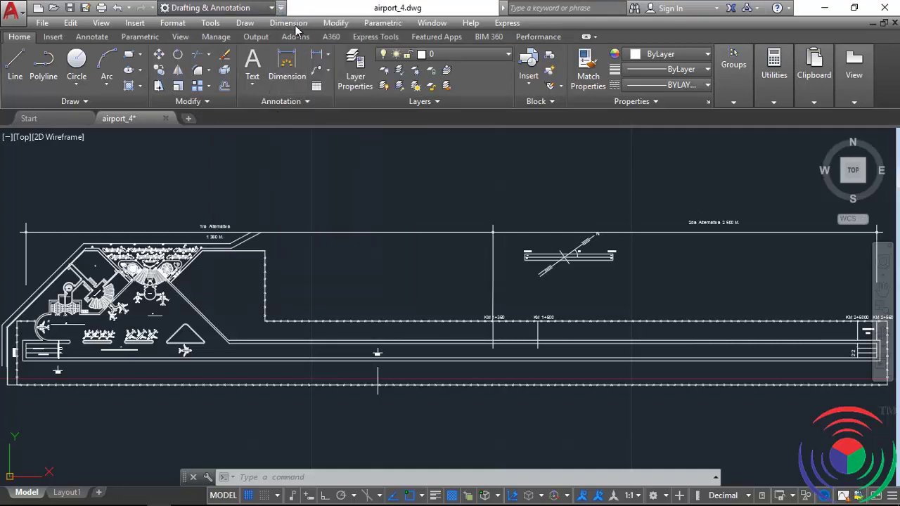
{"action": "left_click", "coordinate": [281, 7]}
{"action": "left_click", "coordinate": [320, 147]}
{"action": "left_click", "coordinate": [161, 7]}
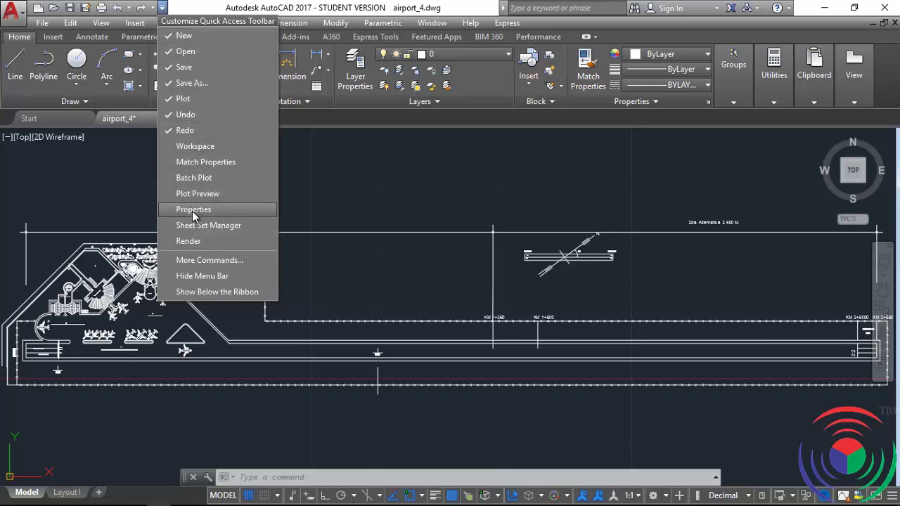
- Drag Image, Adjust from the CUI command list onto quick access, remove it, and confirm with OK
{"action": "left_click", "coordinate": [202, 260]}
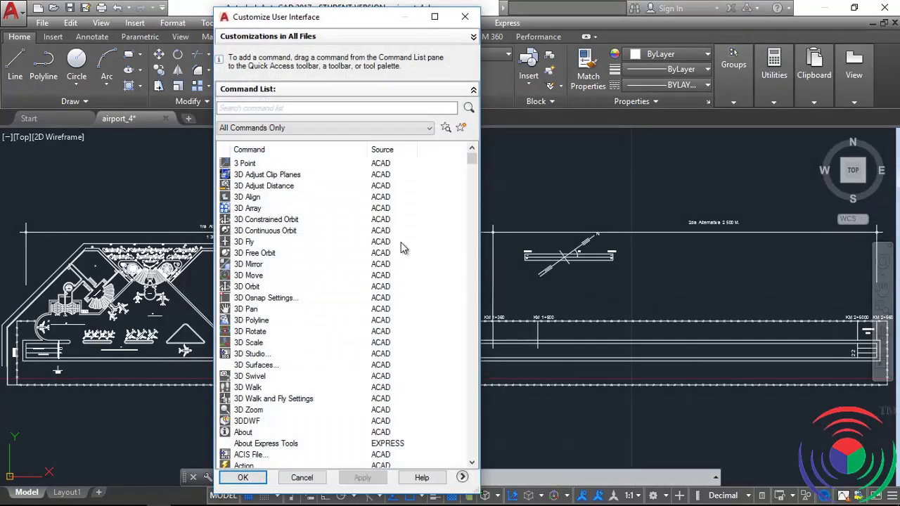
{"action": "left_click_drag", "start_coordinate": [472, 160], "coordinate": [471, 277]}
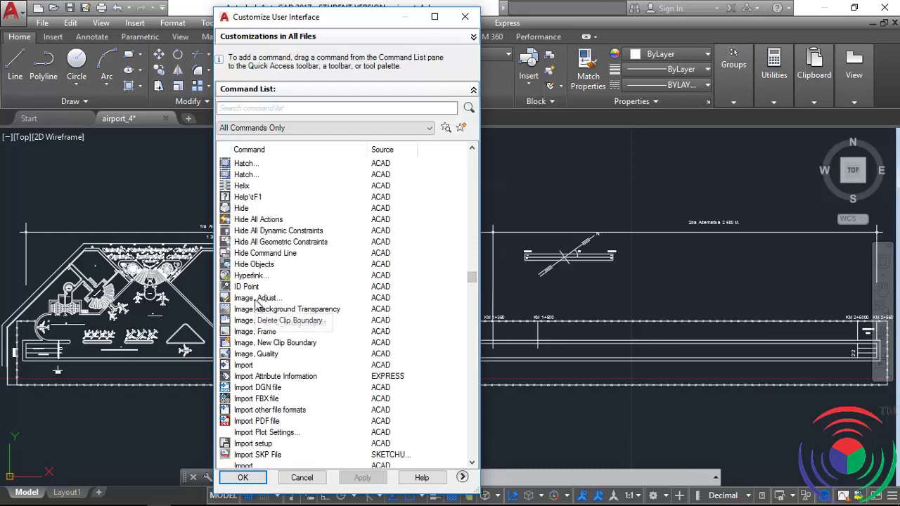
{"action": "mouse_move", "coordinate": [257, 301]}
{"action": "left_mouse_down"}
{"action": "mouse_move", "coordinate": [203, 220]}
{"action": "mouse_move", "coordinate": [149, 13]}
{"action": "left_mouse_up"}
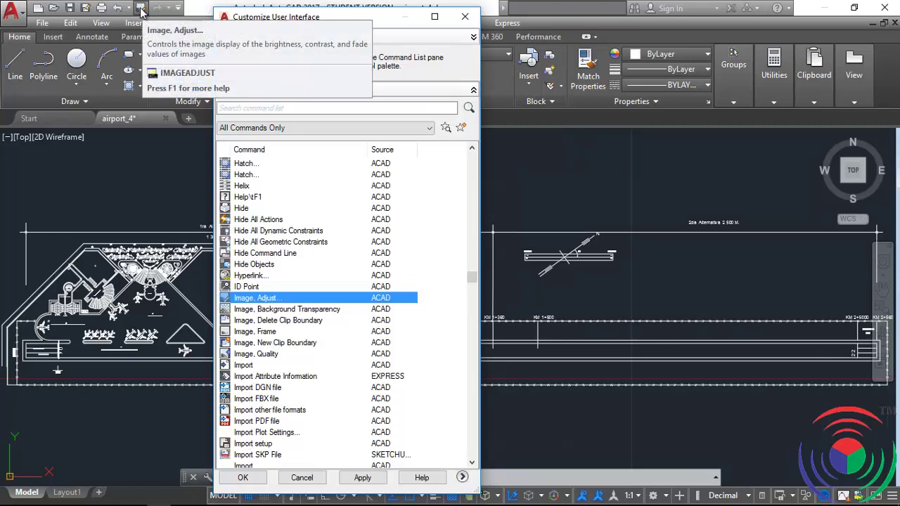
{"action": "right_click", "coordinate": [140, 10]}
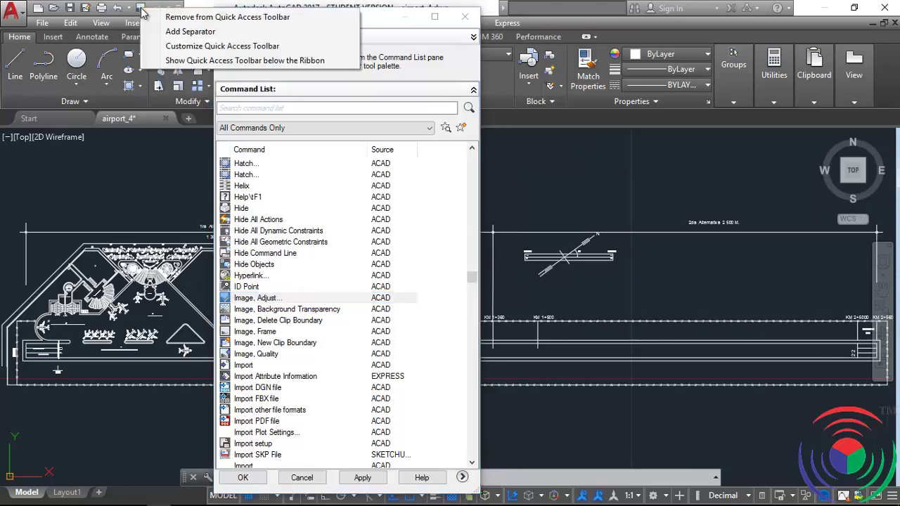
{"action": "left_click", "coordinate": [181, 19]}
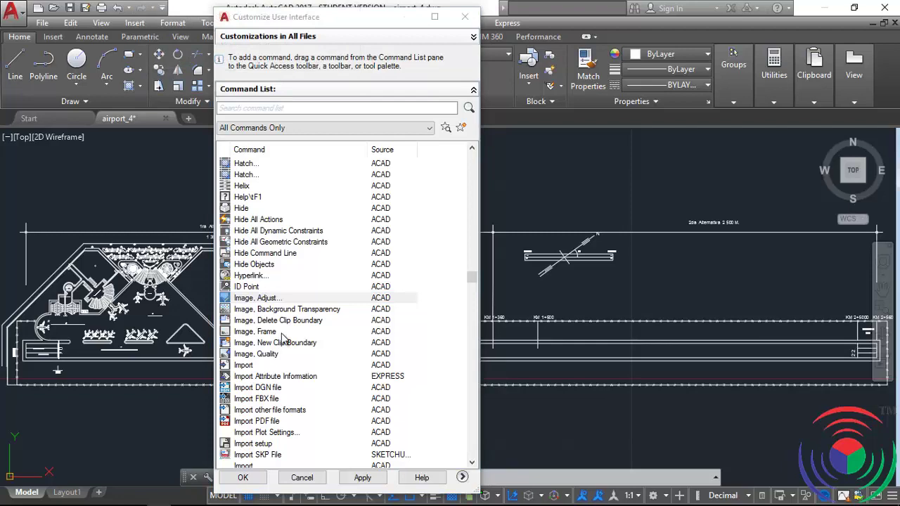
{"action": "left_click", "coordinate": [243, 478]}
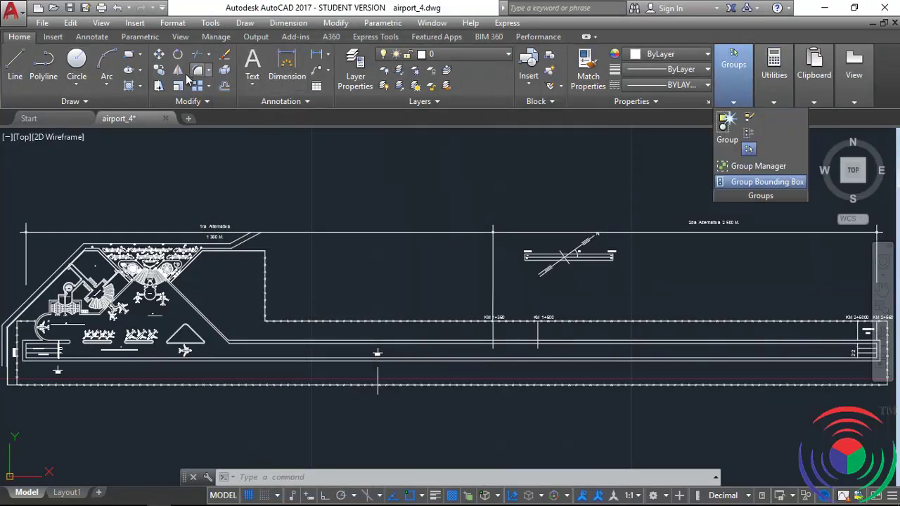
- Add the ribbon's Line, Circle and Rectangle commands to the quick access toolbar
{"action": "right_click", "coordinate": [12, 67]}
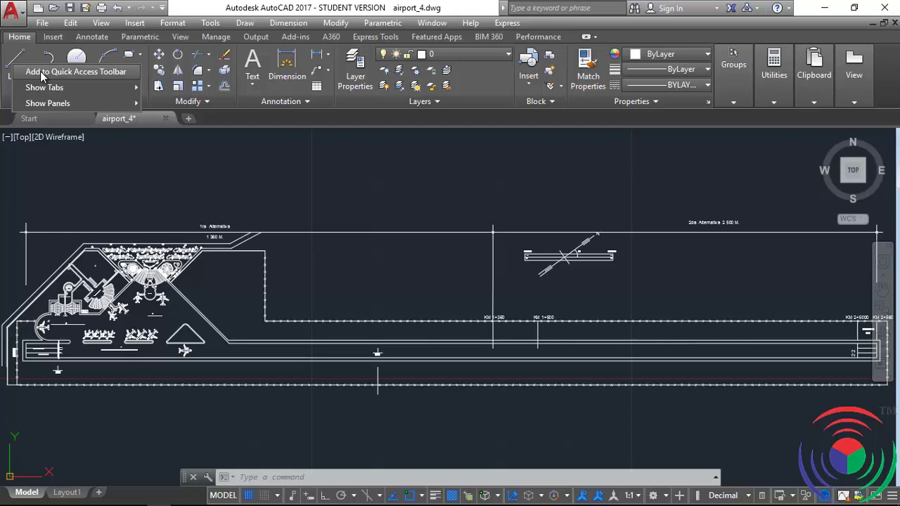
{"action": "left_click", "coordinate": [41, 73]}
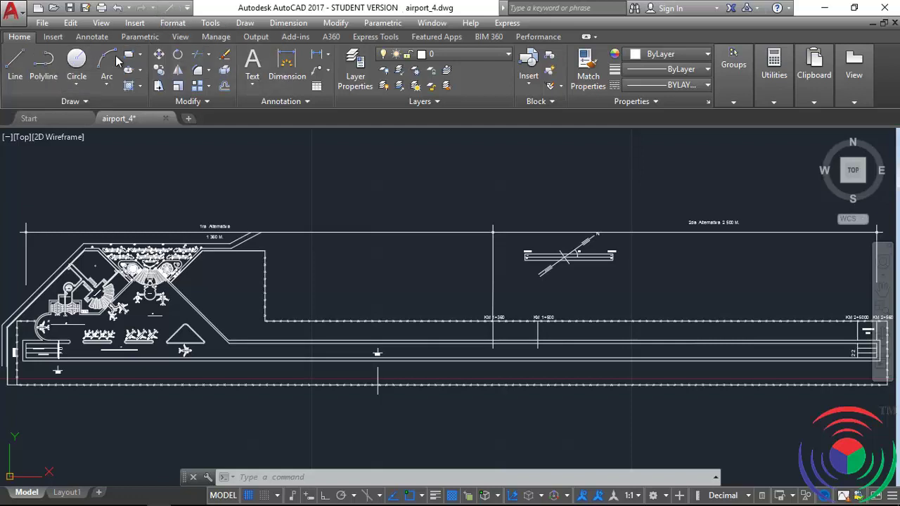
{"action": "right_click", "coordinate": [78, 61]}
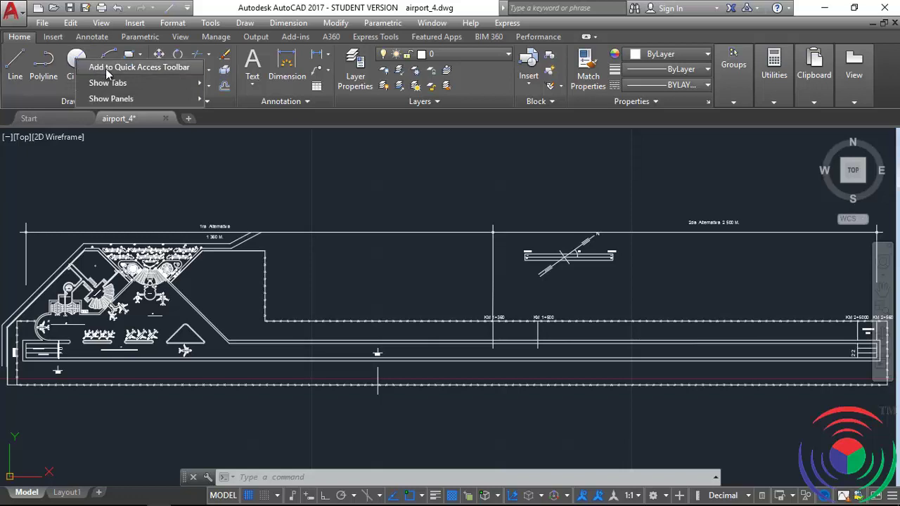
{"action": "left_click", "coordinate": [107, 70]}
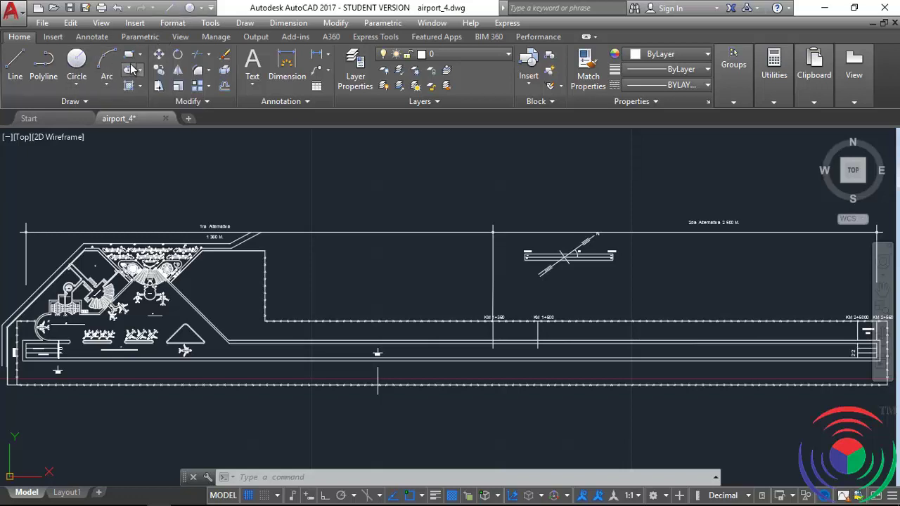
{"action": "right_click", "coordinate": [130, 62]}
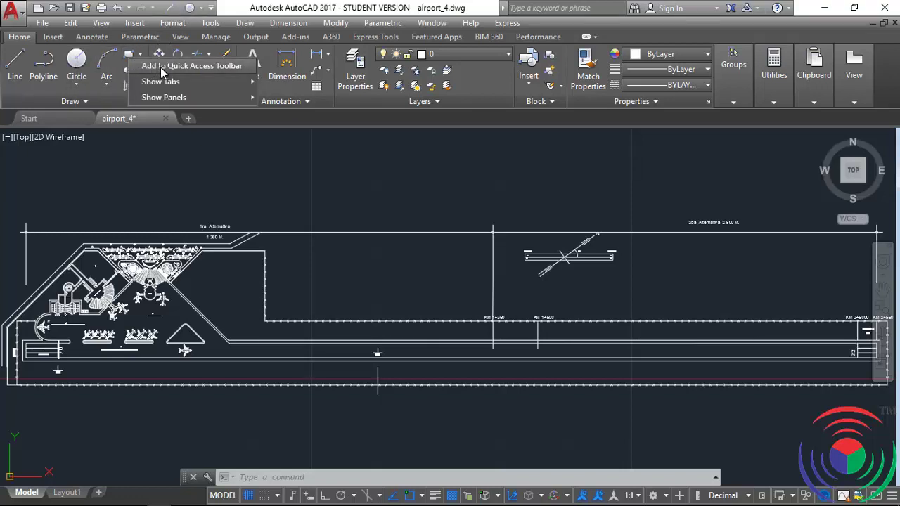
{"action": "left_click", "coordinate": [188, 66]}
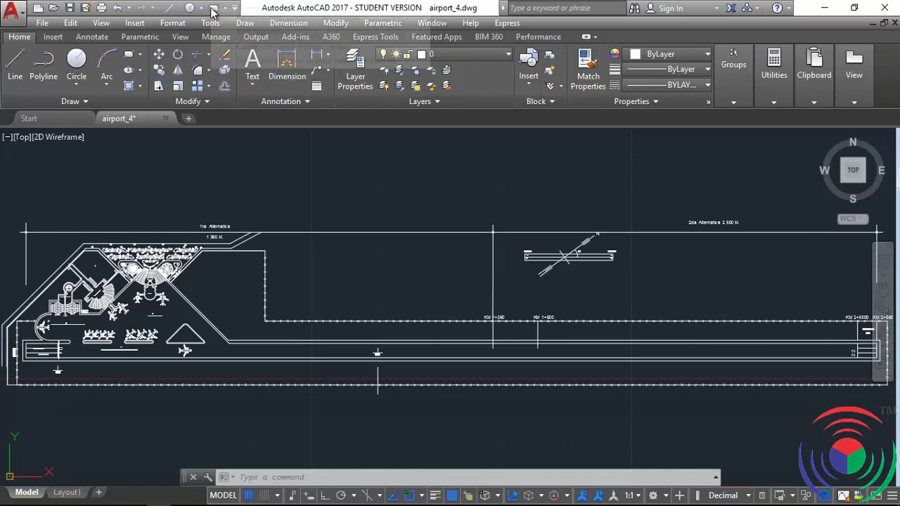
- Remove the Rectangle, Circle and Line icons from the quick access toolbar
{"action": "right_click", "coordinate": [214, 10]}
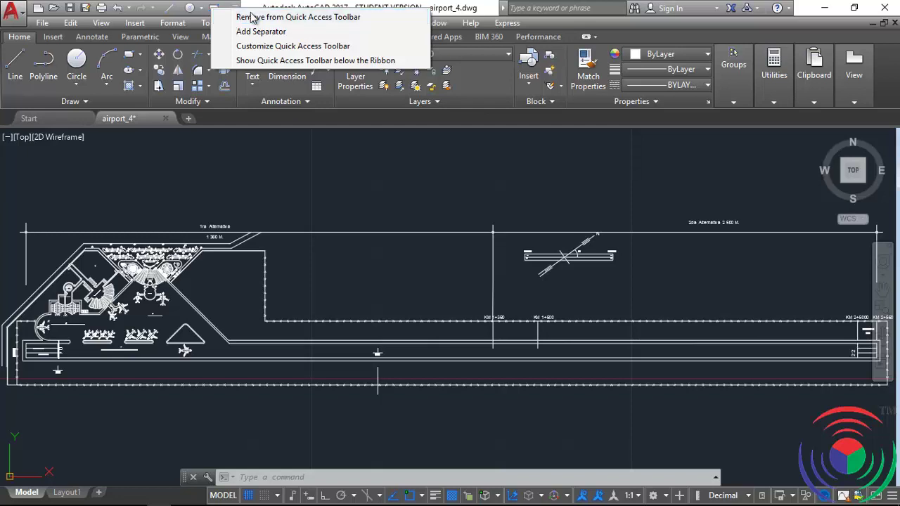
{"action": "left_click", "coordinate": [251, 17]}
{"action": "right_click", "coordinate": [191, 8]}
{"action": "left_click", "coordinate": [221, 17]}
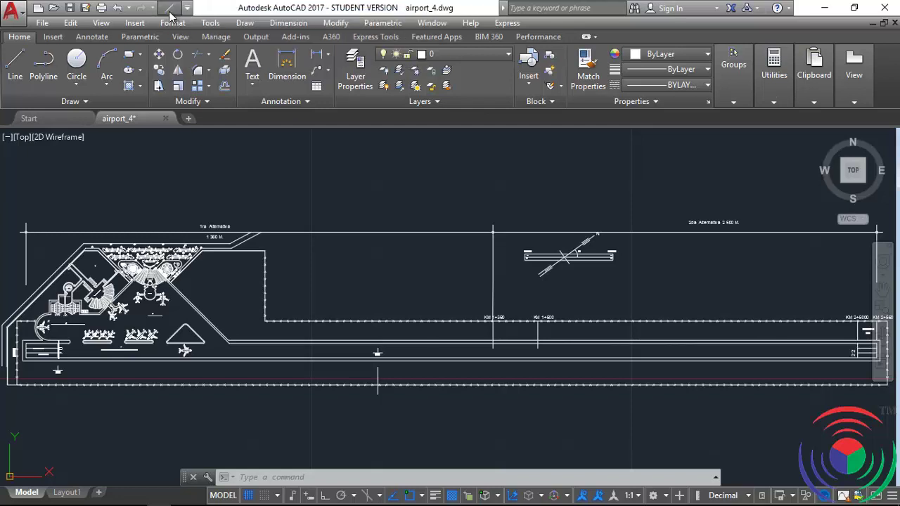
{"action": "right_click", "coordinate": [171, 9]}
{"action": "left_click", "coordinate": [199, 17]}
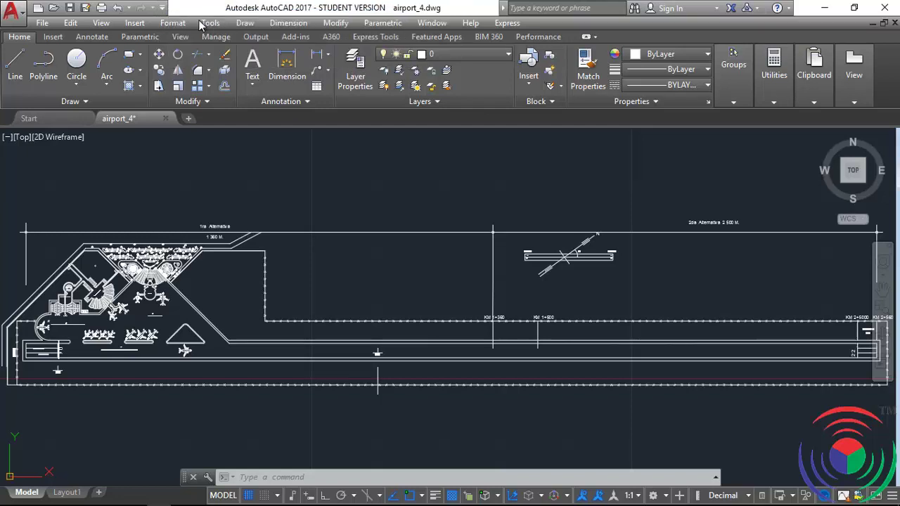
- Hide and then show the menu bar, and set the toolbar to Show Below the Ribbon
{"action": "left_click", "coordinate": [162, 8]}
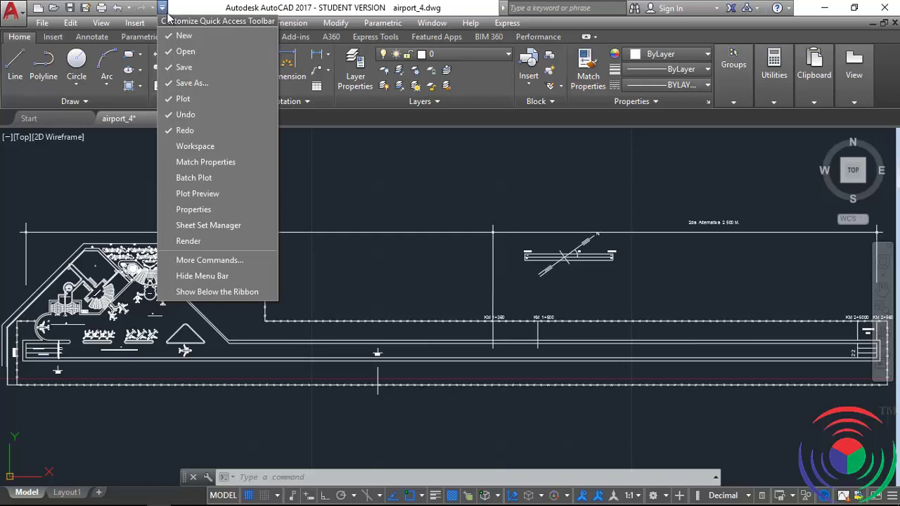
{"action": "left_click", "coordinate": [210, 275]}
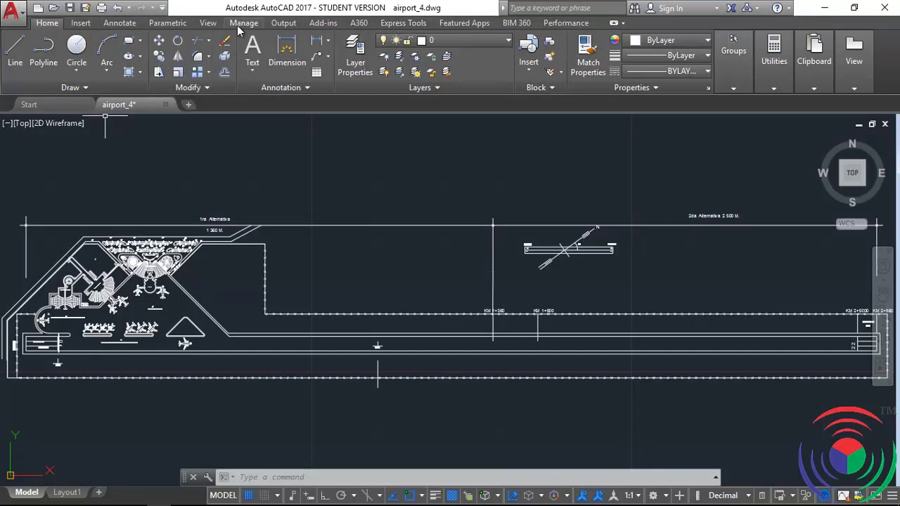
{"action": "left_click", "coordinate": [162, 8]}
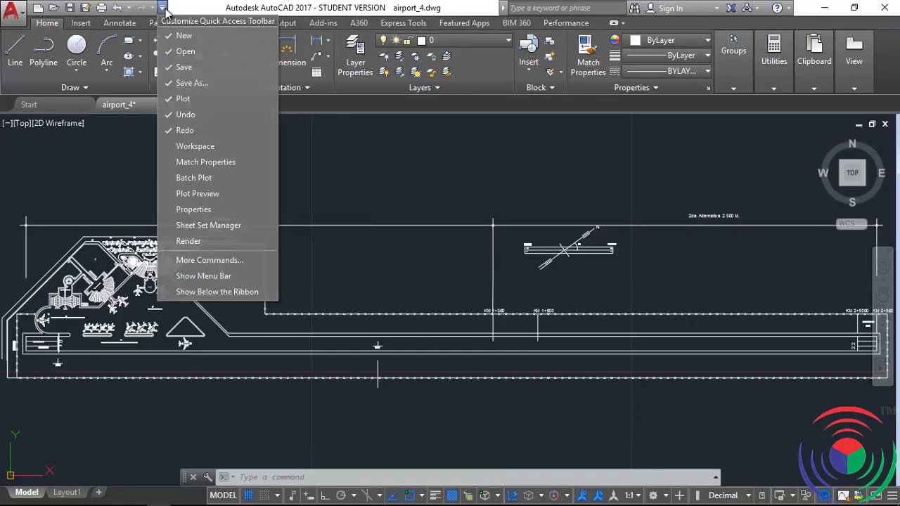
{"action": "left_click", "coordinate": [210, 276]}
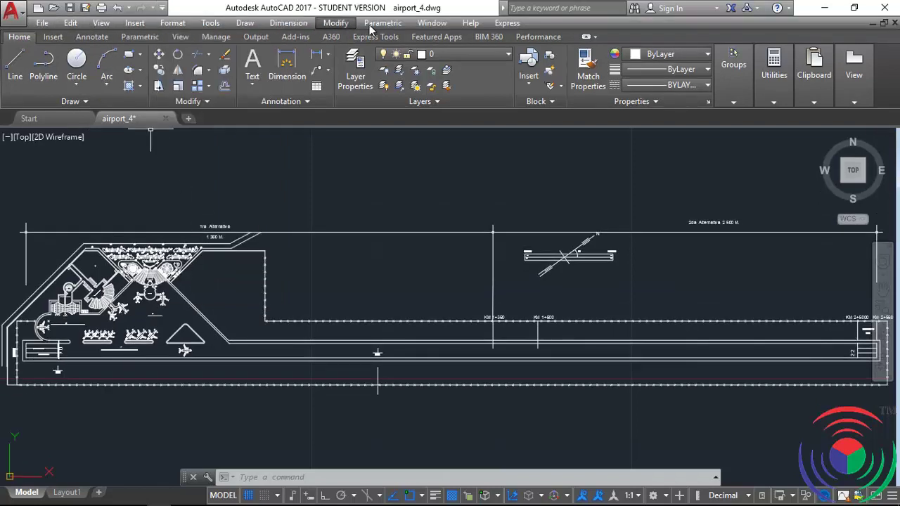
{"action": "left_click", "coordinate": [162, 8]}
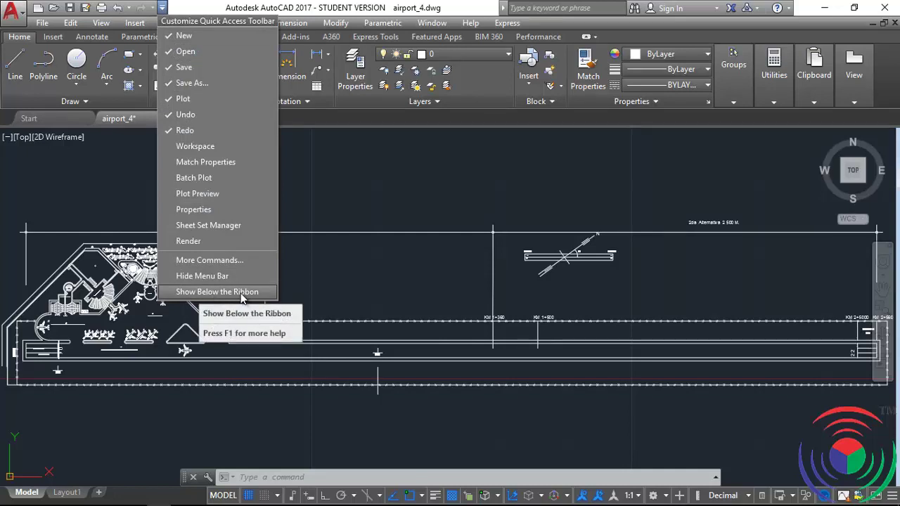
{"action": "left_click", "coordinate": [240, 293]}
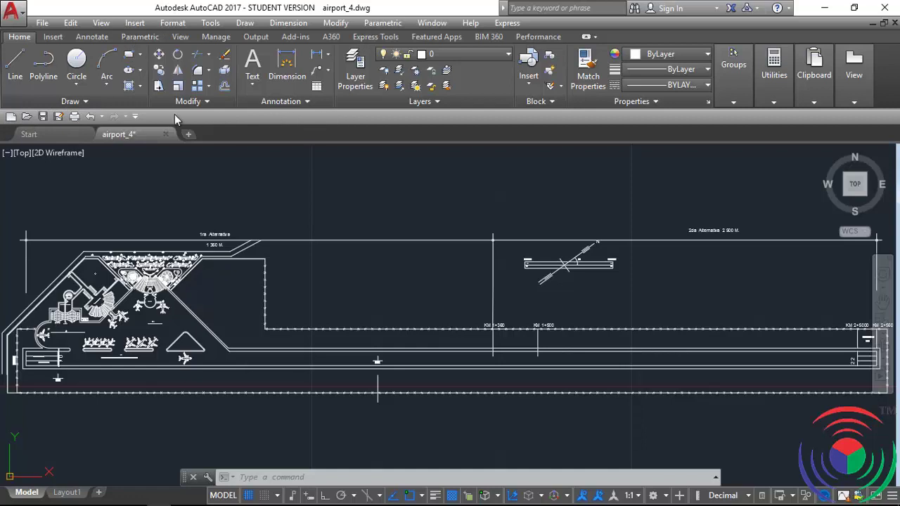
- Switch the quick access toolbar to Show Above the Ribbon
{"action": "left_click", "coordinate": [135, 117]}
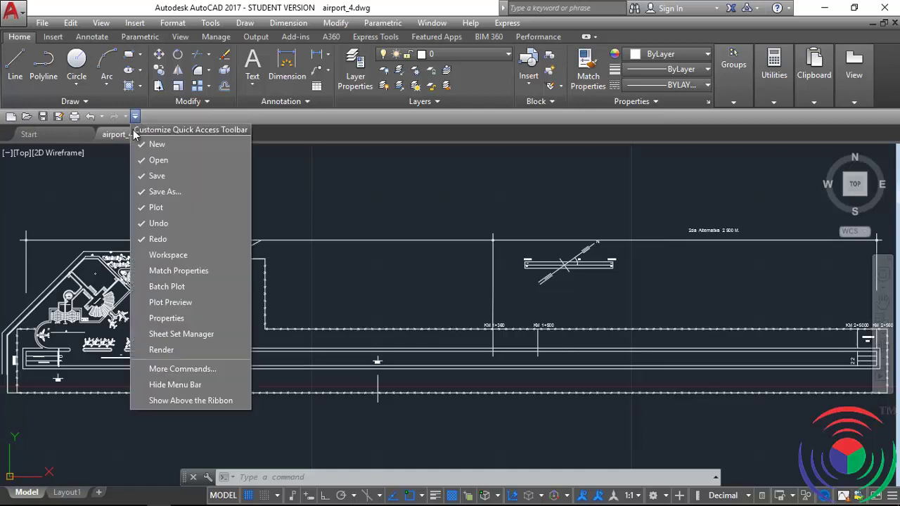
{"action": "left_click", "coordinate": [174, 402]}
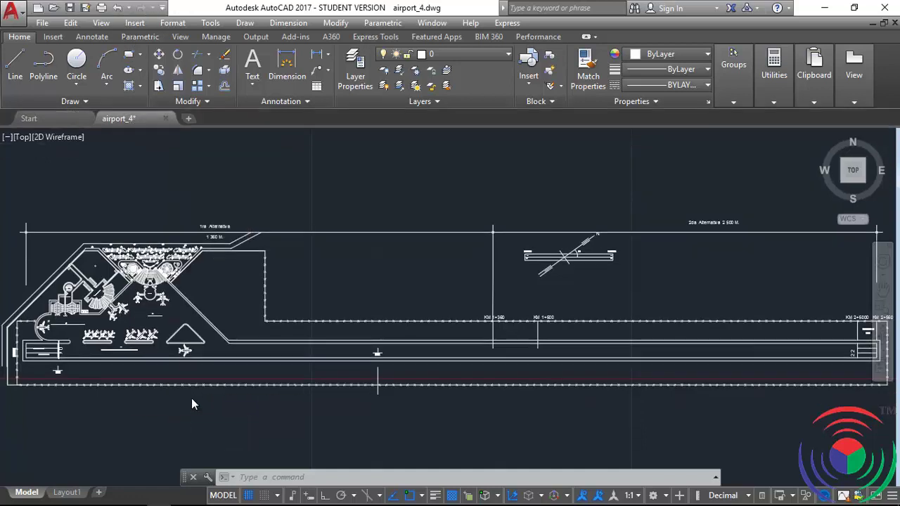